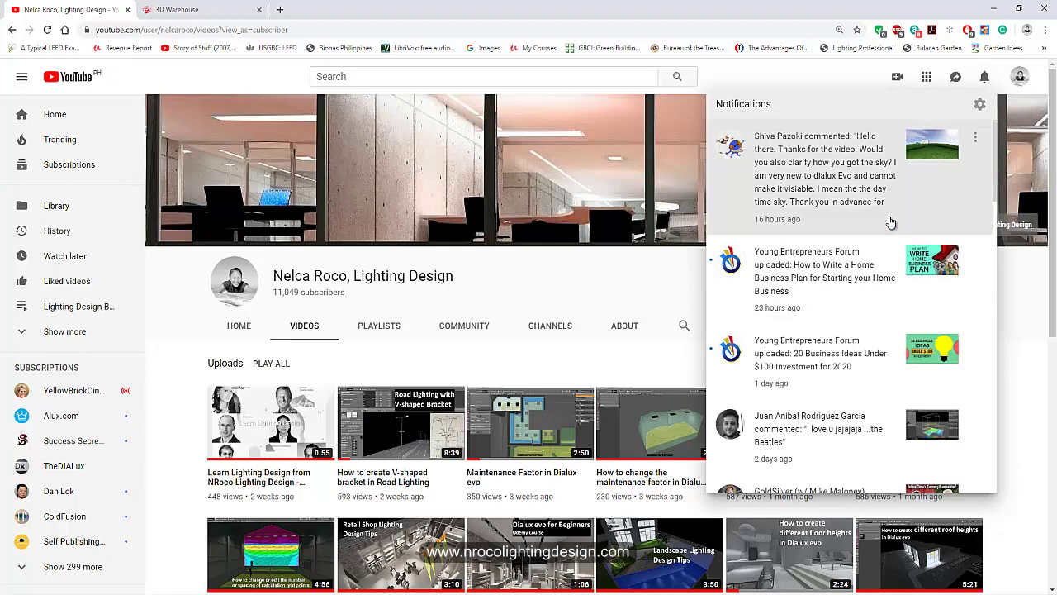
# Read the viewer's comment asking how to make the daytime sky visible in the YouTube channel's notifications
pyautogui.click(1040, 315)
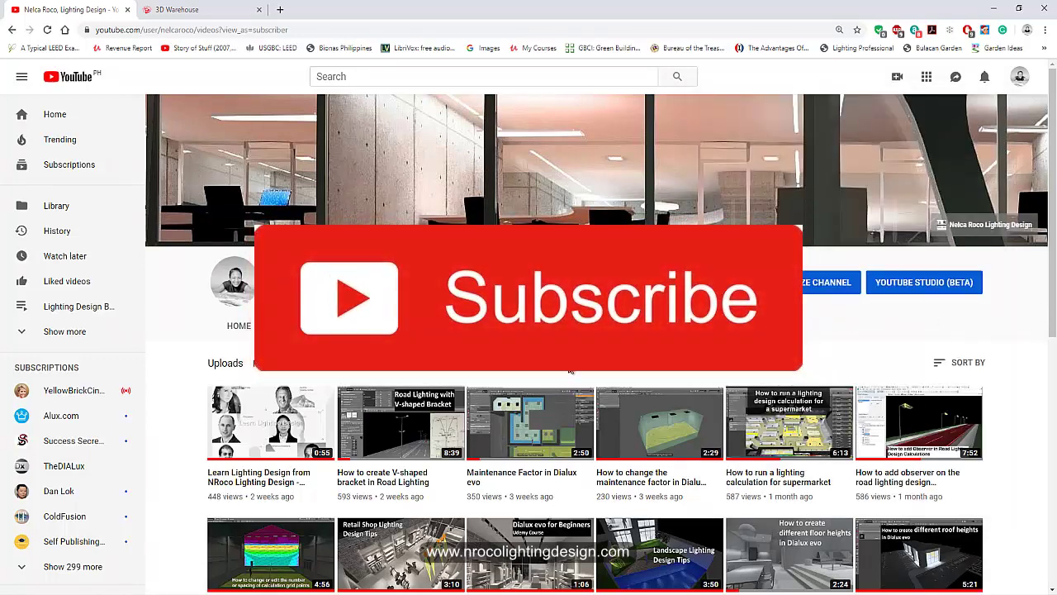
pyautogui.click(981, 79)
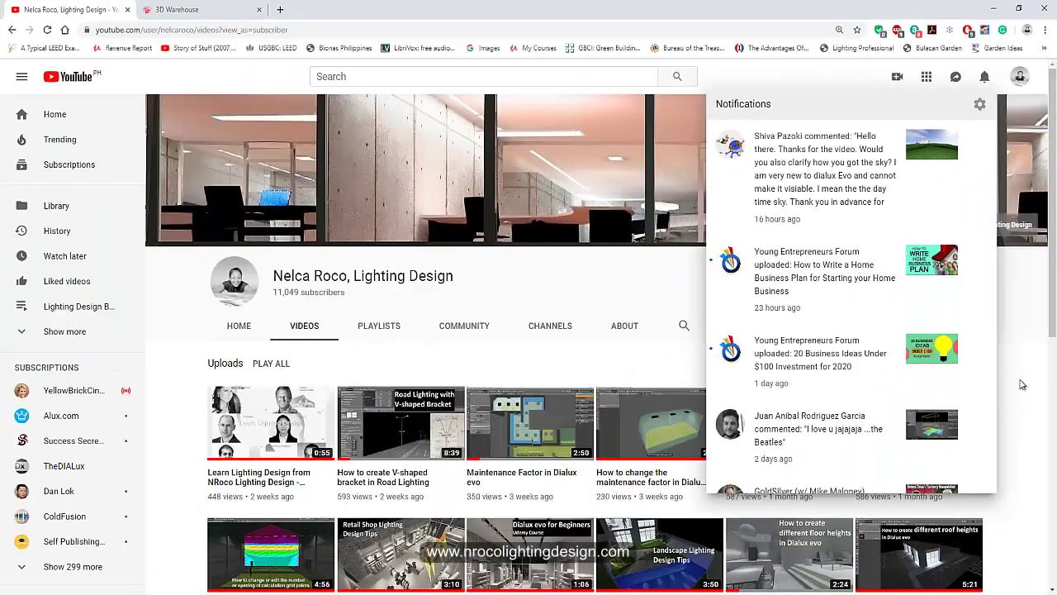
pyautogui.click(1022, 384)
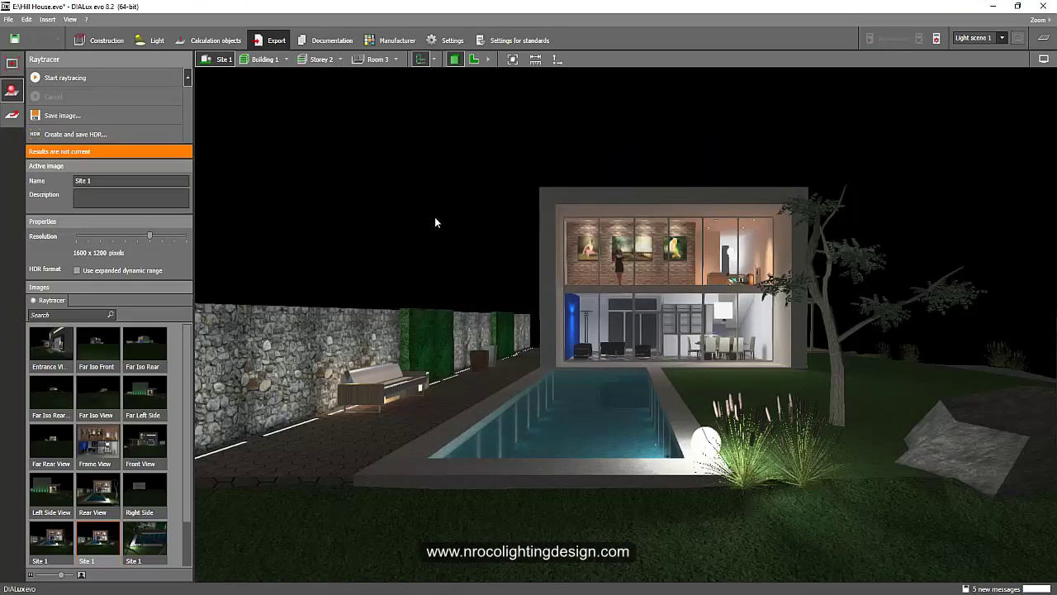
# In DIALux evo, try showing the sky texture through the display options for the exported night view of the house
pyautogui.moveTo(438, 217); pyautogui.dragTo(508, 222)
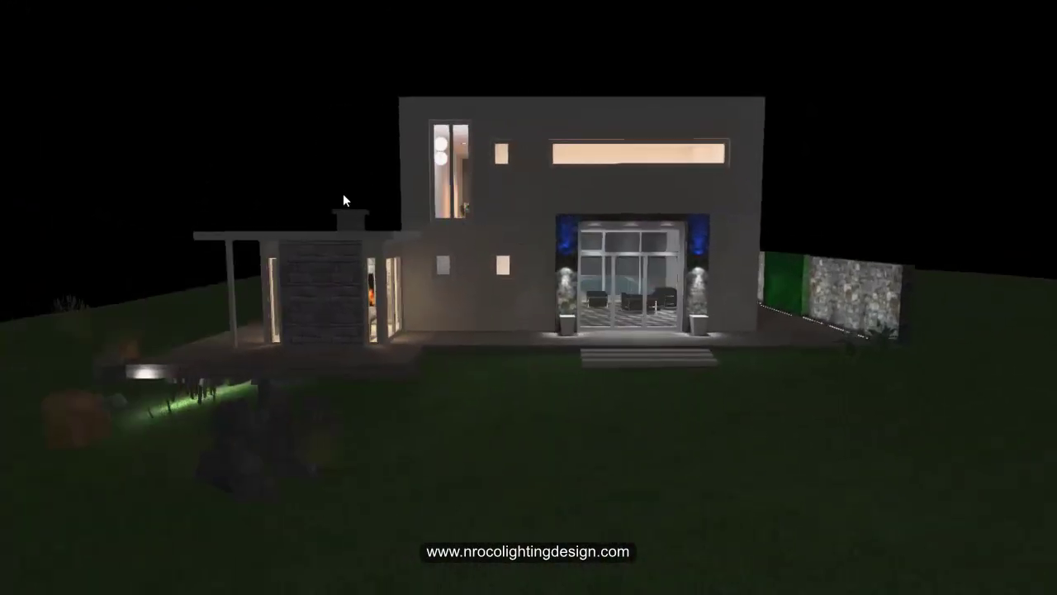
pyautogui.moveTo(344, 195); pyautogui.dragTo(386, 202)
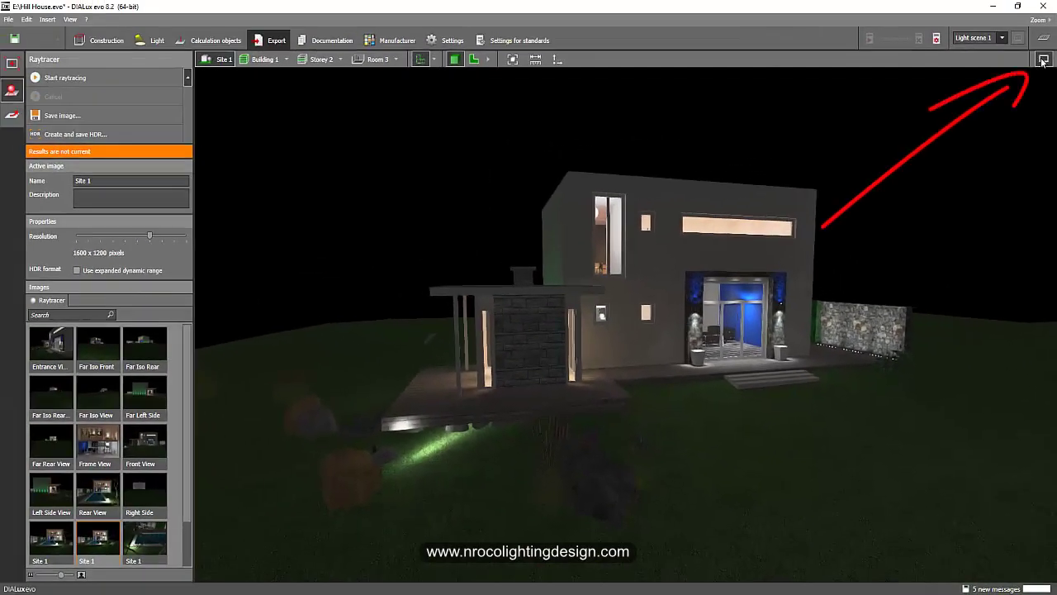
pyautogui.click(1051, 11)
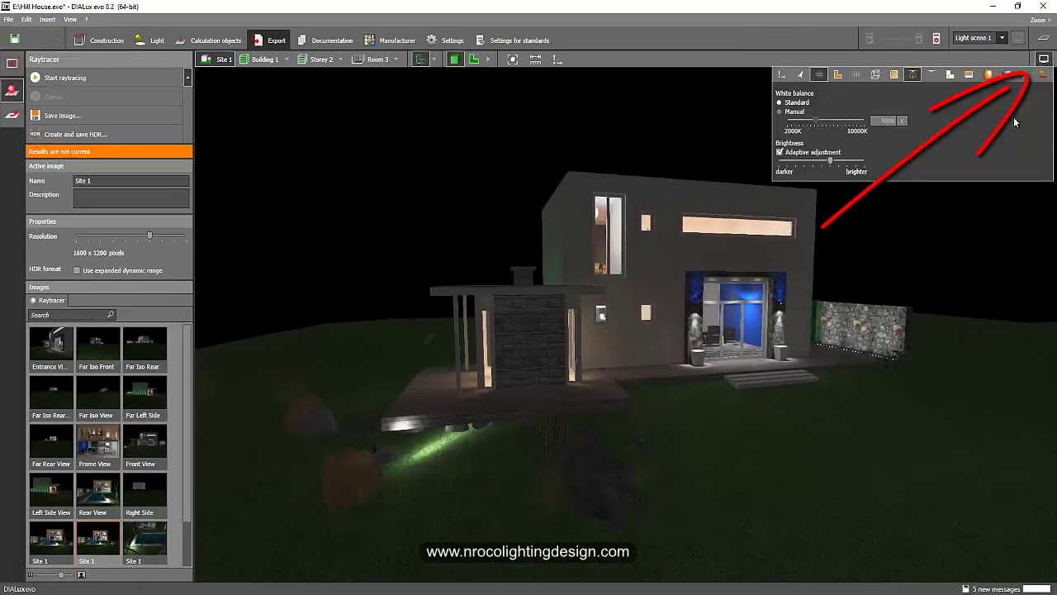
pyautogui.click(1044, 61)
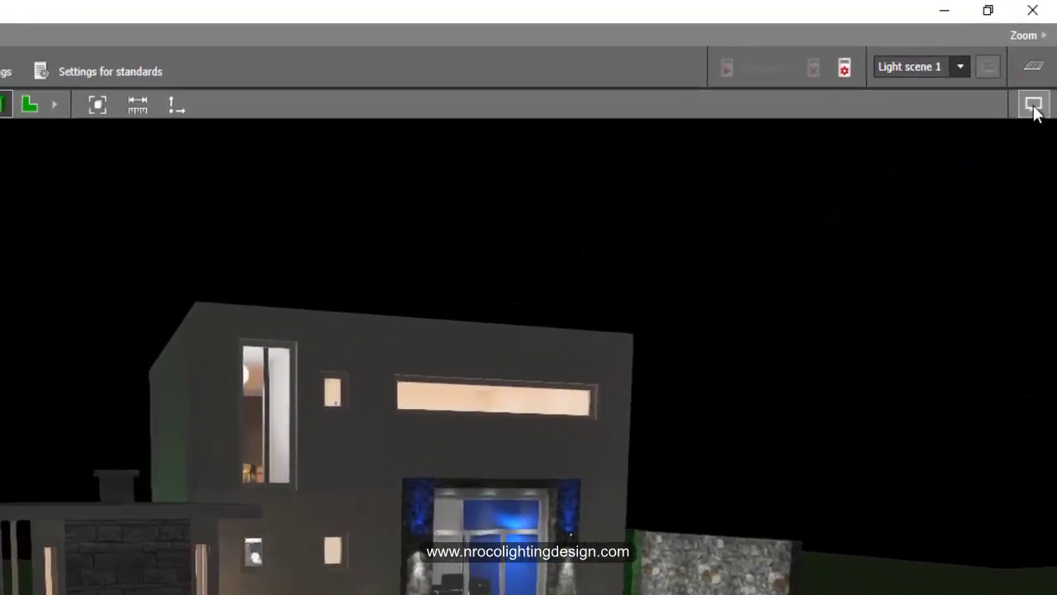
pyautogui.click(1033, 106)
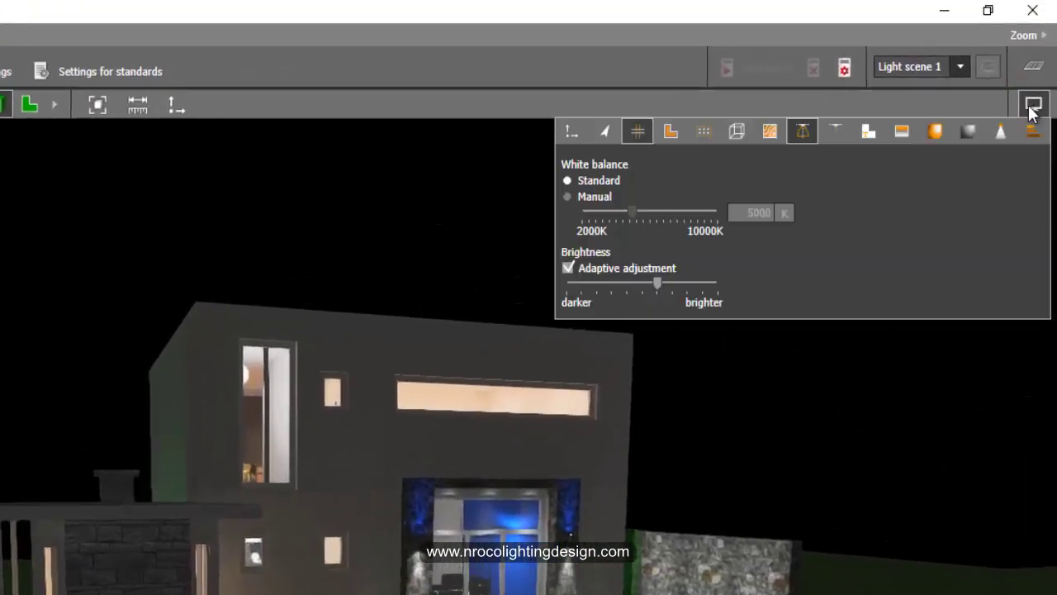
pyautogui.click(902, 132)
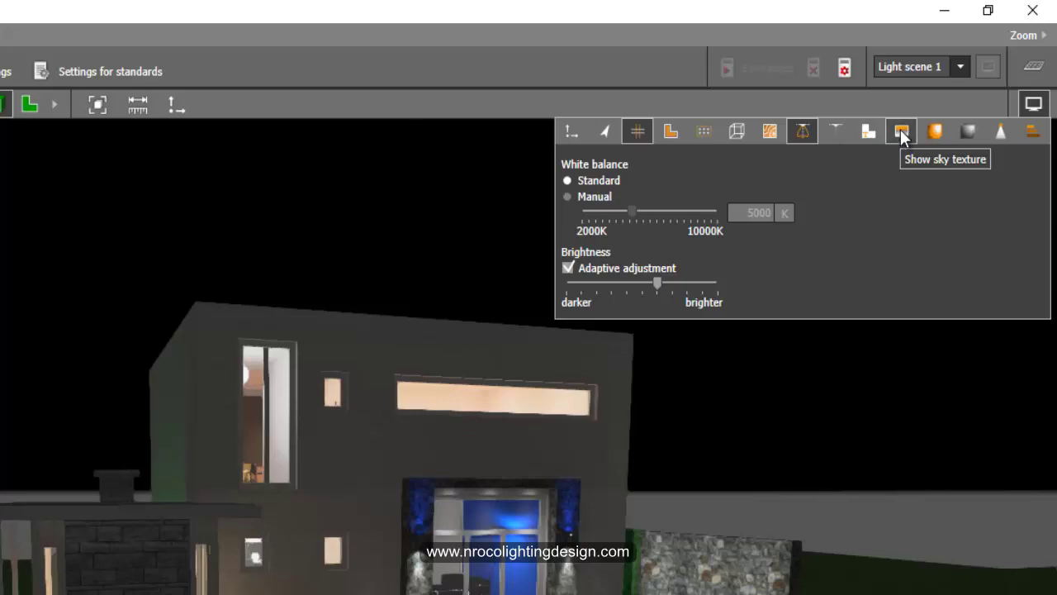
pyautogui.click(901, 131)
# Discard the calculation results of the entire project in the construction mode
pyautogui.click(91, 238)
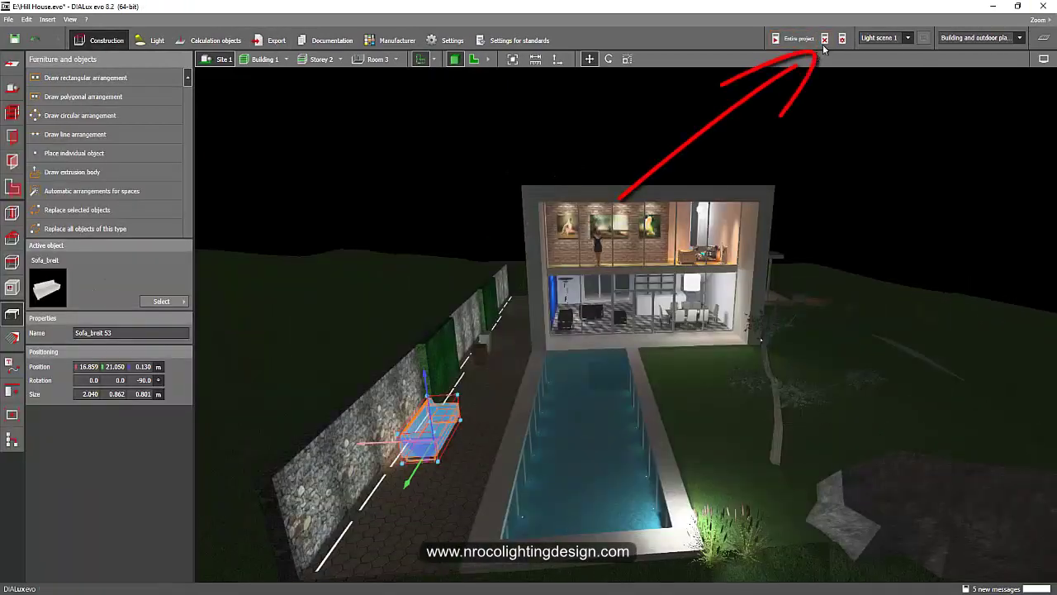
pyautogui.click(824, 39)
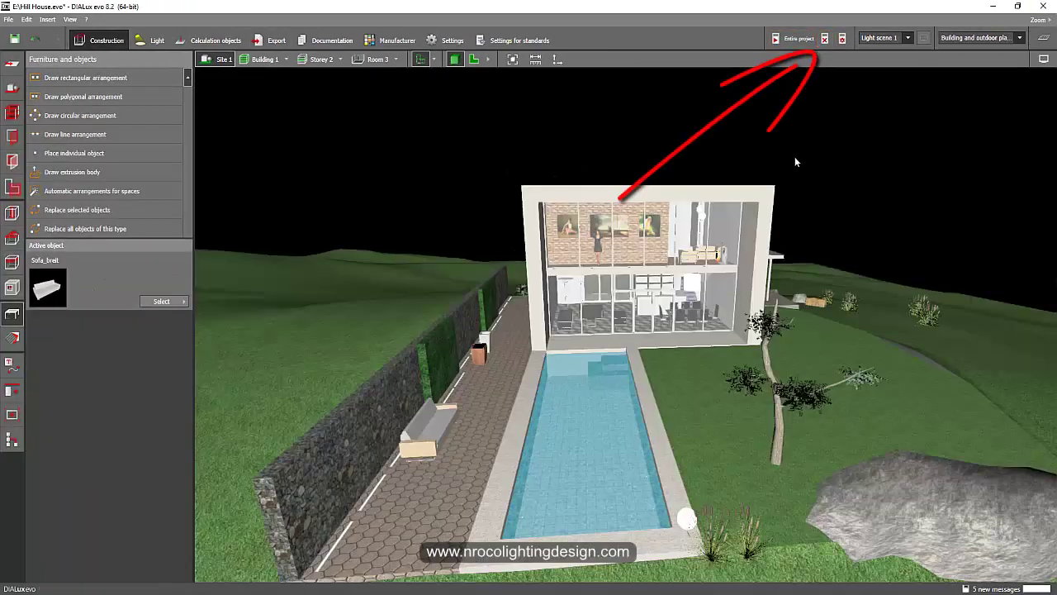
# Show the sky texture in the 3D view of the house and site
pyautogui.moveTo(795, 158); pyautogui.dragTo(739, 144, button='right')
pyautogui.moveTo(738, 143); pyautogui.dragTo(713, 137, button='middle')
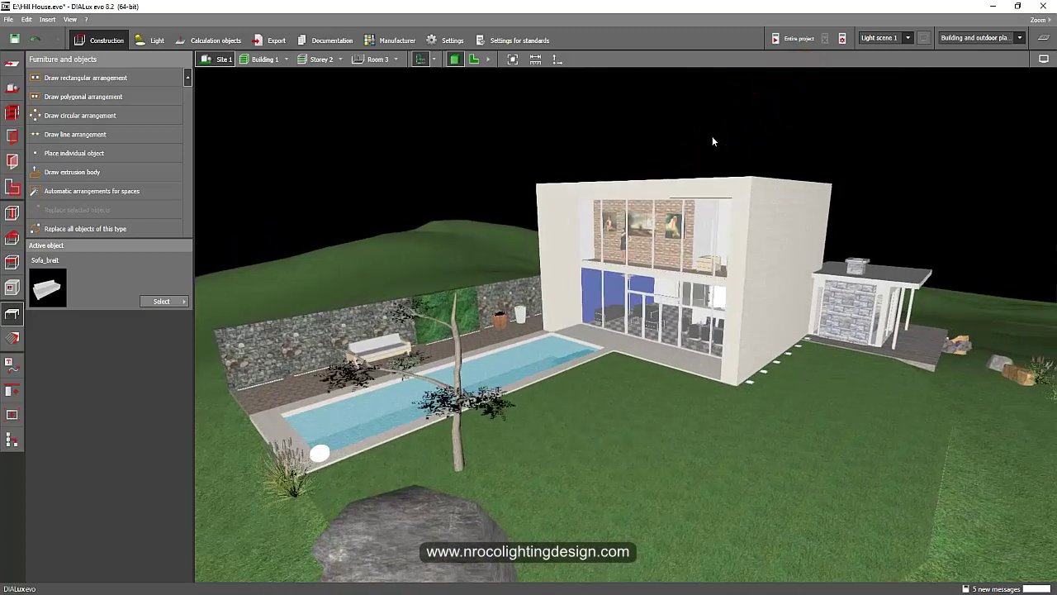
pyautogui.moveTo(713, 142); pyautogui.dragTo(826, 166, button='right')
pyautogui.click(1043, 60)
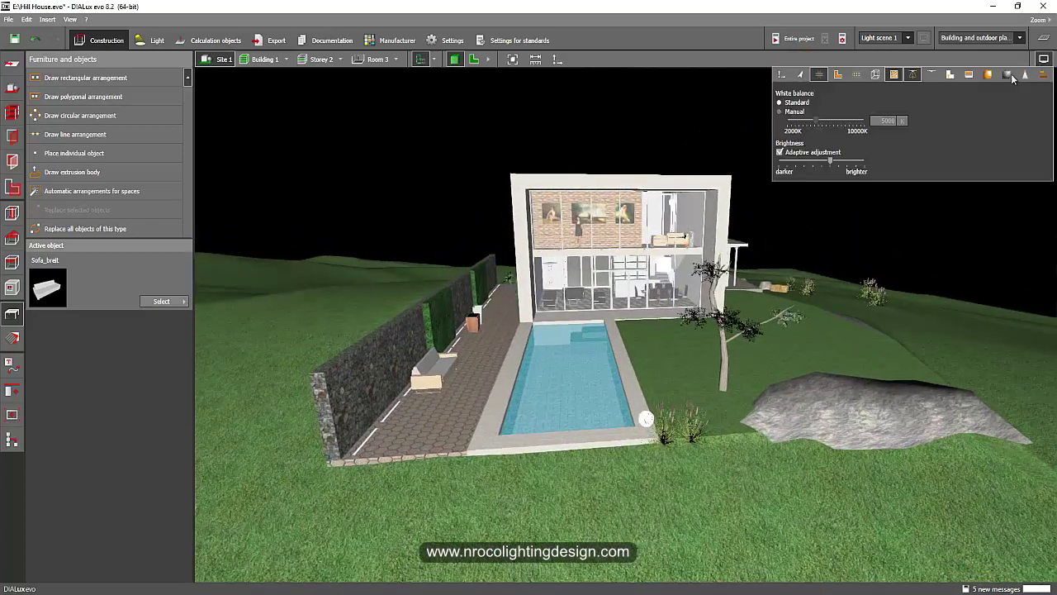
pyautogui.click(969, 75)
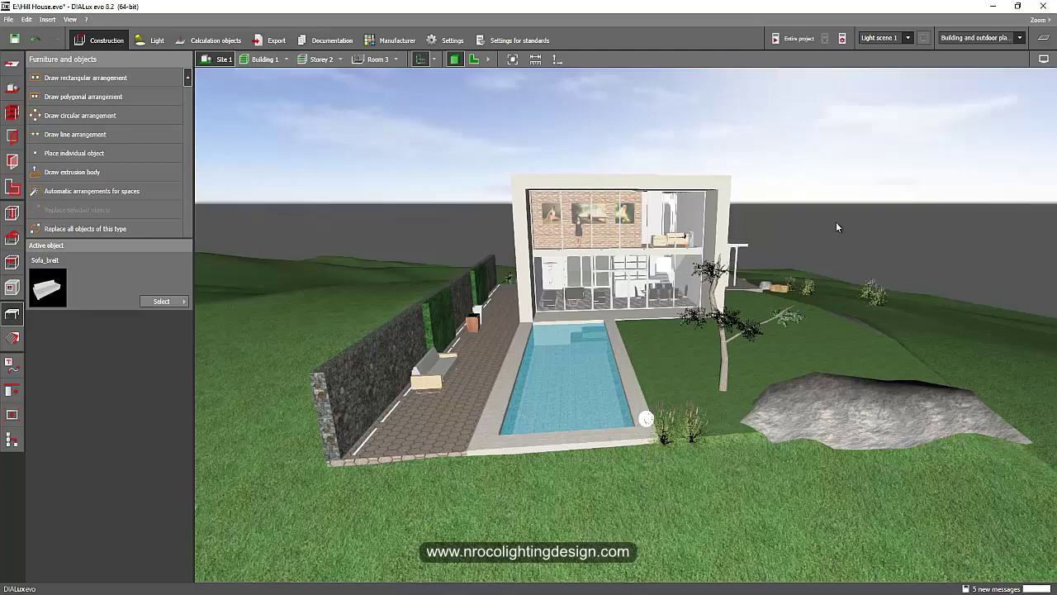
pyautogui.moveTo(837, 224); pyautogui.dragTo(631, 262, button='right')
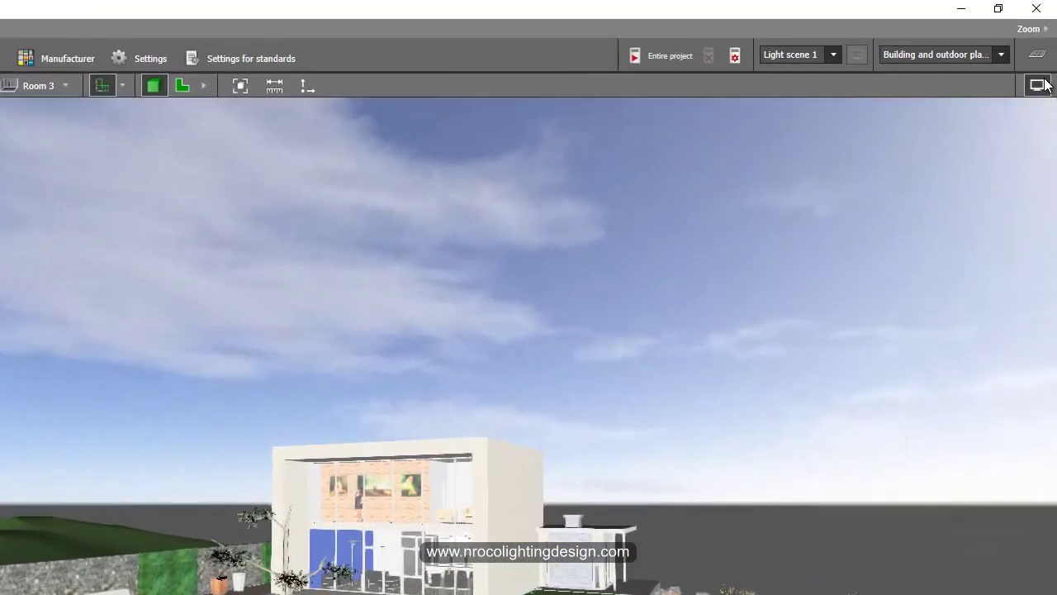
# Switch the sky texture off and back on, and view the house against the sky
pyautogui.click(1040, 68)
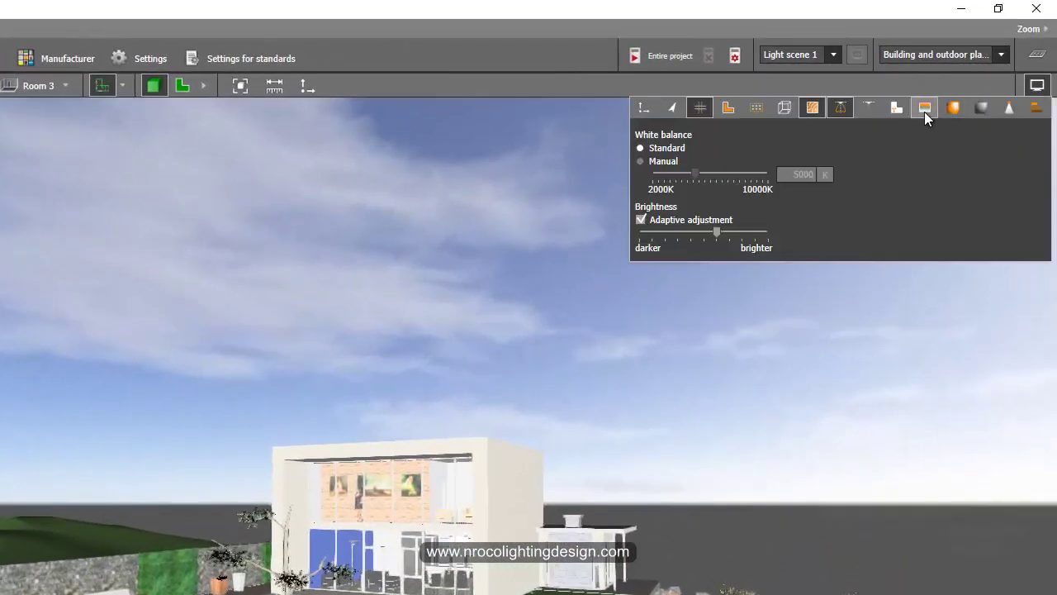
pyautogui.click(924, 109)
pyautogui.click(923, 109)
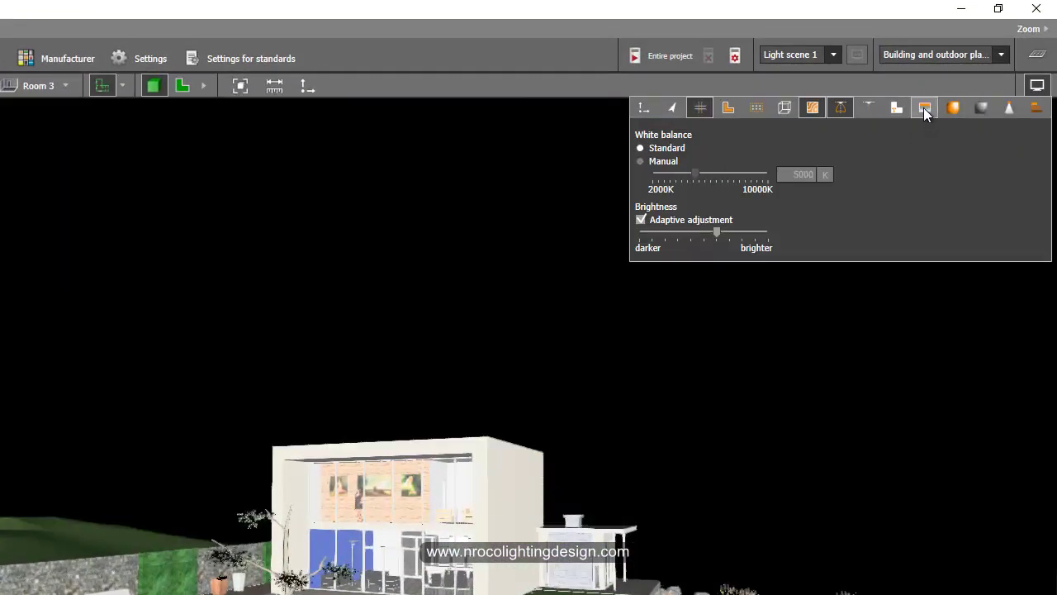
pyautogui.click(923, 109)
pyautogui.click(702, 415)
pyautogui.moveTo(615, 427); pyautogui.dragTo(811, 327, button='right')
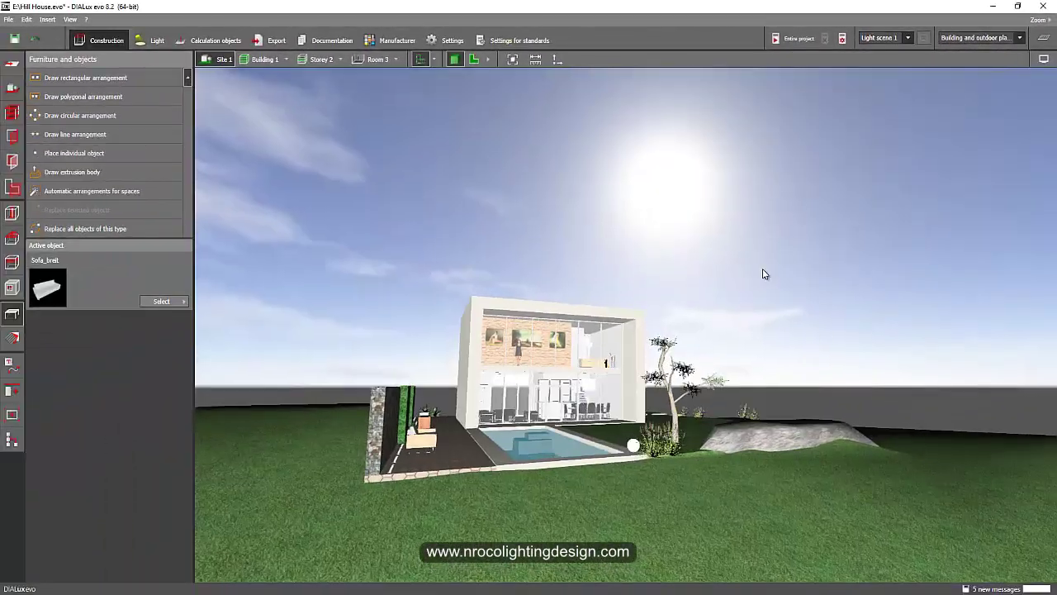
pyautogui.moveTo(763, 274); pyautogui.dragTo(699, 294, button='right')
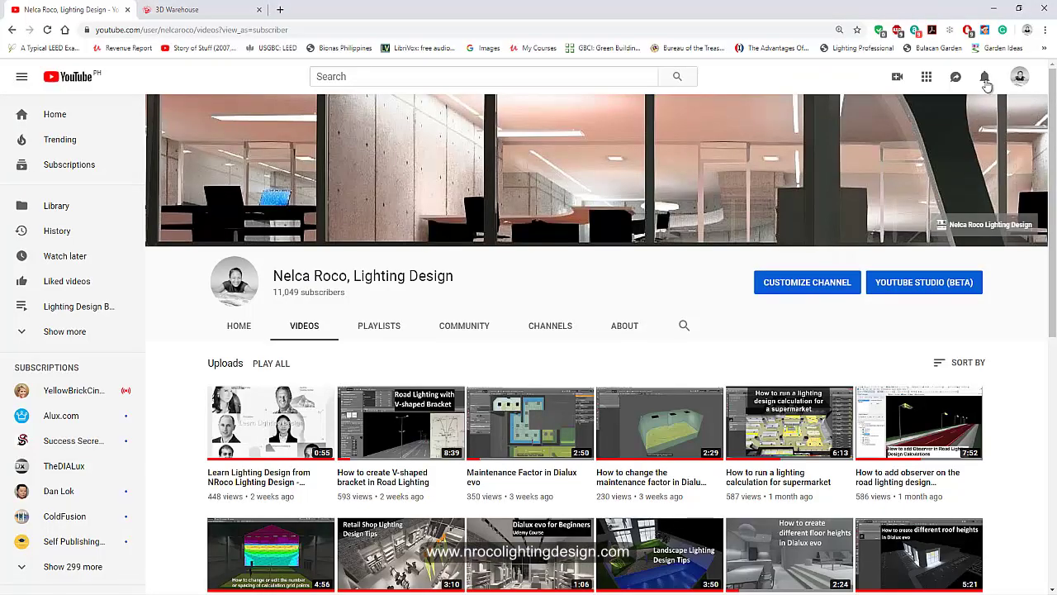
# Switch to the browser and open the notification with the comments on the video about creating a terrain
pyautogui.click(985, 77)
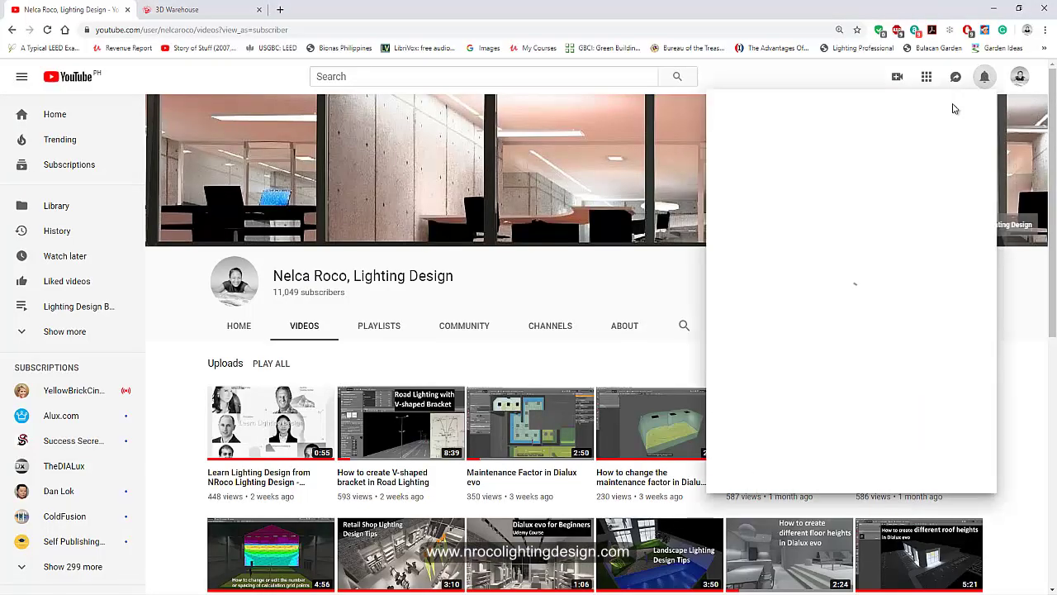
pyautogui.click(804, 274)
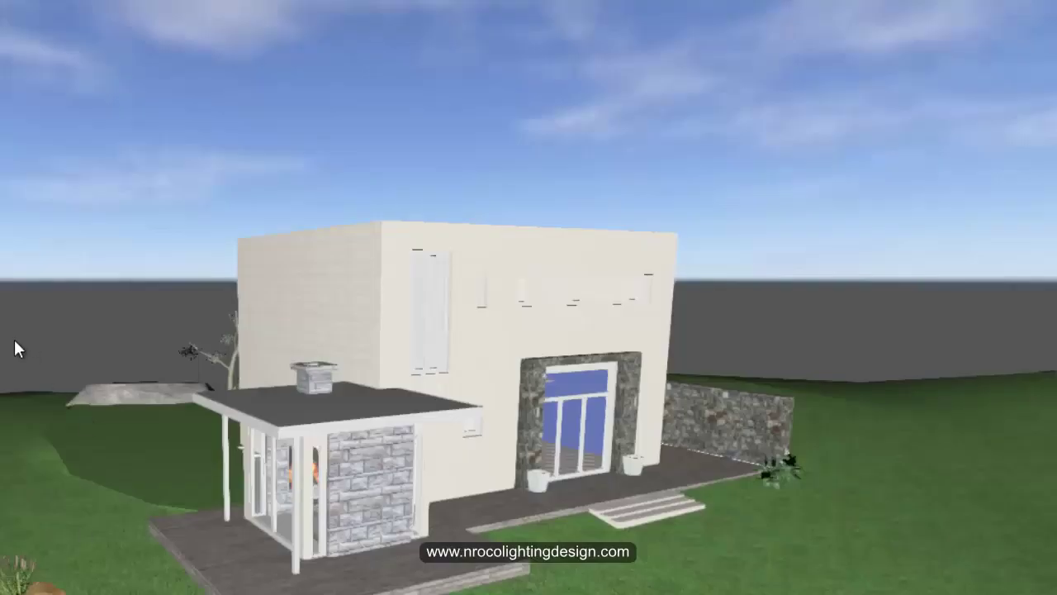
# In DIALux evo, examine the extent and shape of the hill terrain object around the house from several sides
pyautogui.moveTo(15, 341); pyautogui.dragTo(311, 325, button='right')
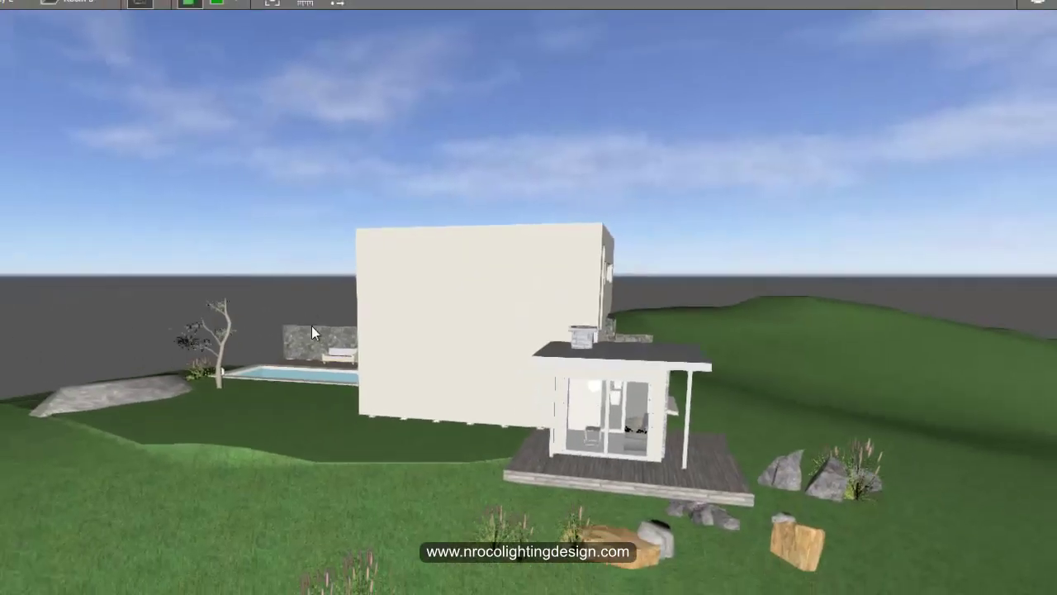
pyautogui.scroll(-4, 311, 325)
pyautogui.moveTo(423, 342); pyautogui.dragTo(512, 380, button='right')
pyautogui.scroll(-4, 512, 380)
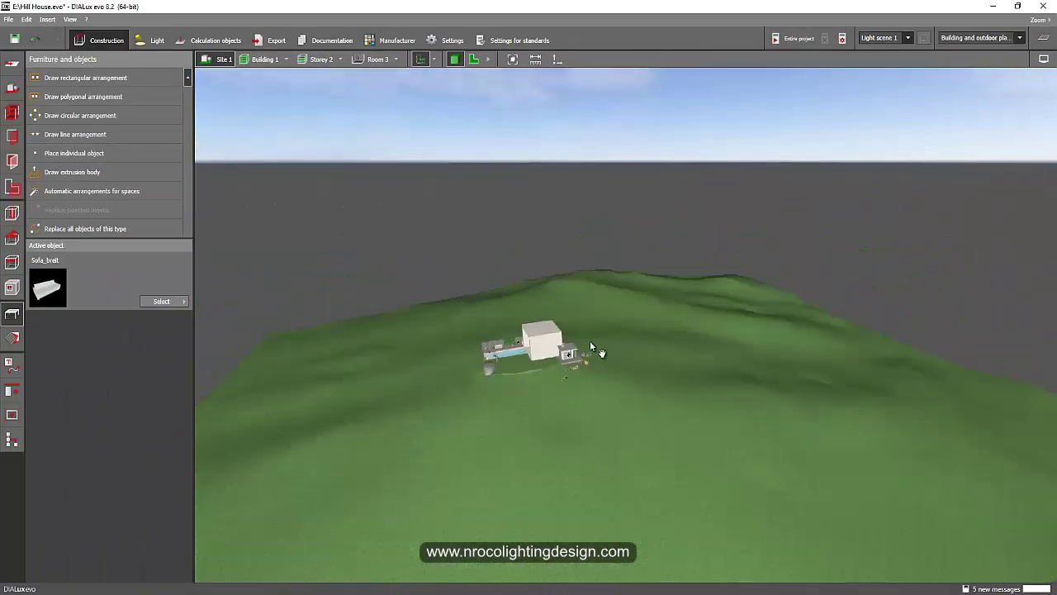
pyautogui.scroll(-3, 589, 340)
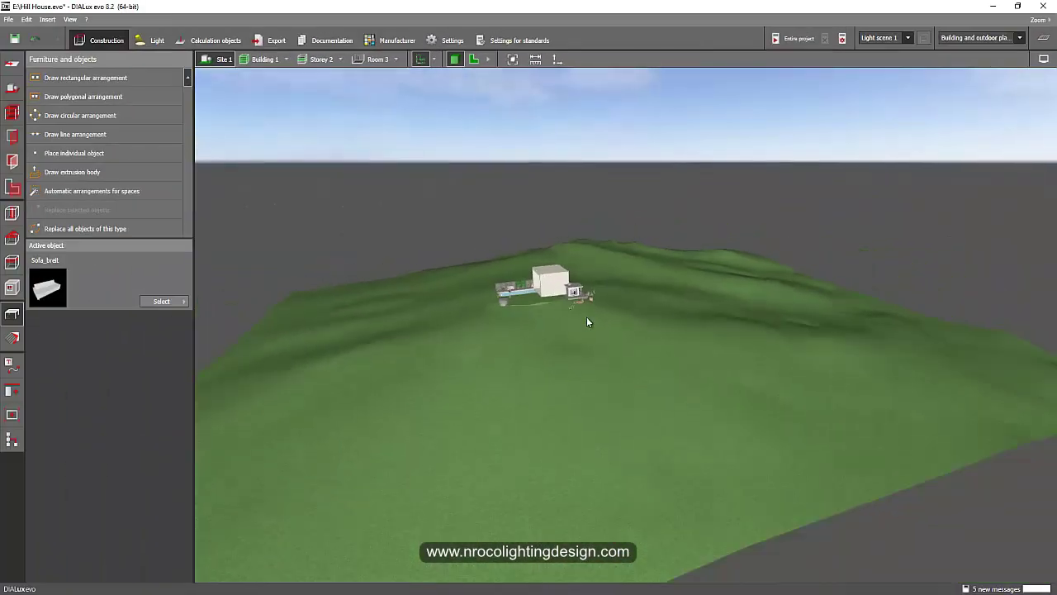
pyautogui.moveTo(586, 316); pyautogui.dragTo(672, 406, button='right')
pyautogui.click(671, 405)
pyautogui.click(576, 217)
pyautogui.scroll(5, 448, 332)
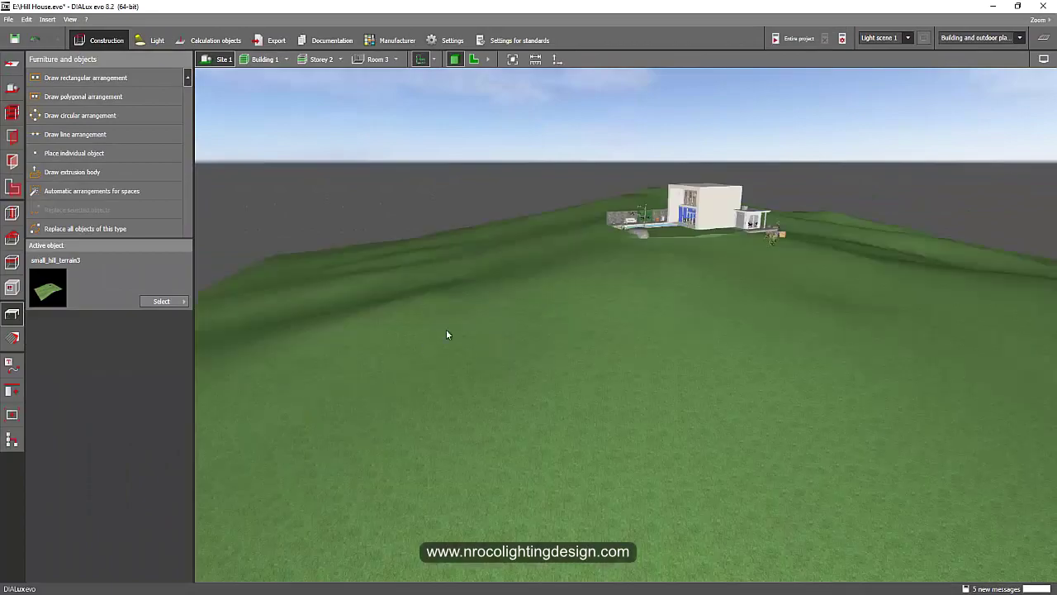
pyautogui.moveTo(448, 332); pyautogui.dragTo(702, 306, button='right')
pyautogui.scroll(5, 621, 283)
pyautogui.scroll(3, 623, 295)
pyautogui.scroll(-4, 622, 294)
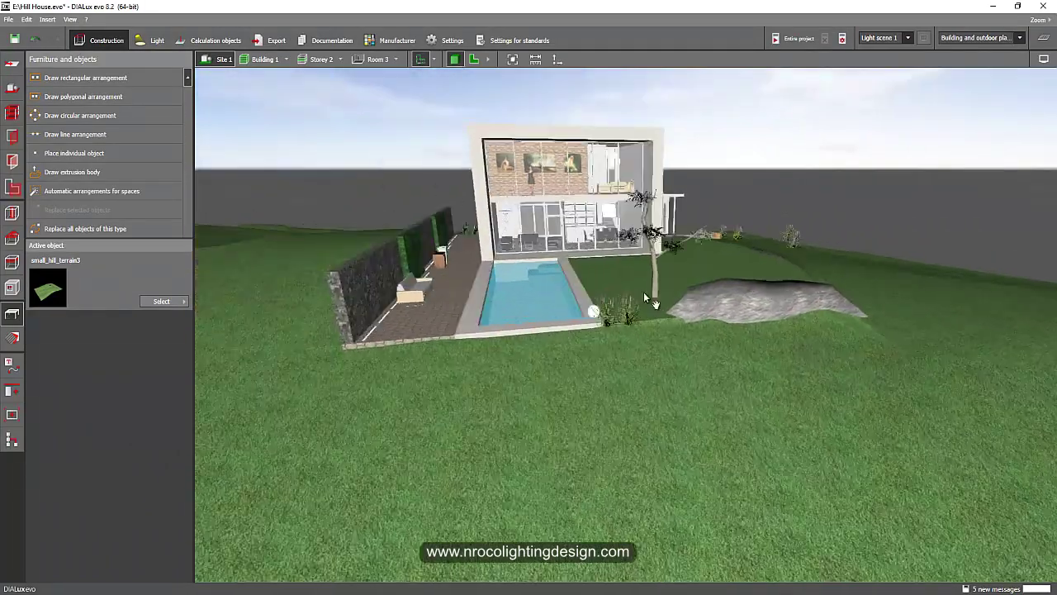
pyautogui.moveTo(644, 292); pyautogui.dragTo(494, 312, button='right')
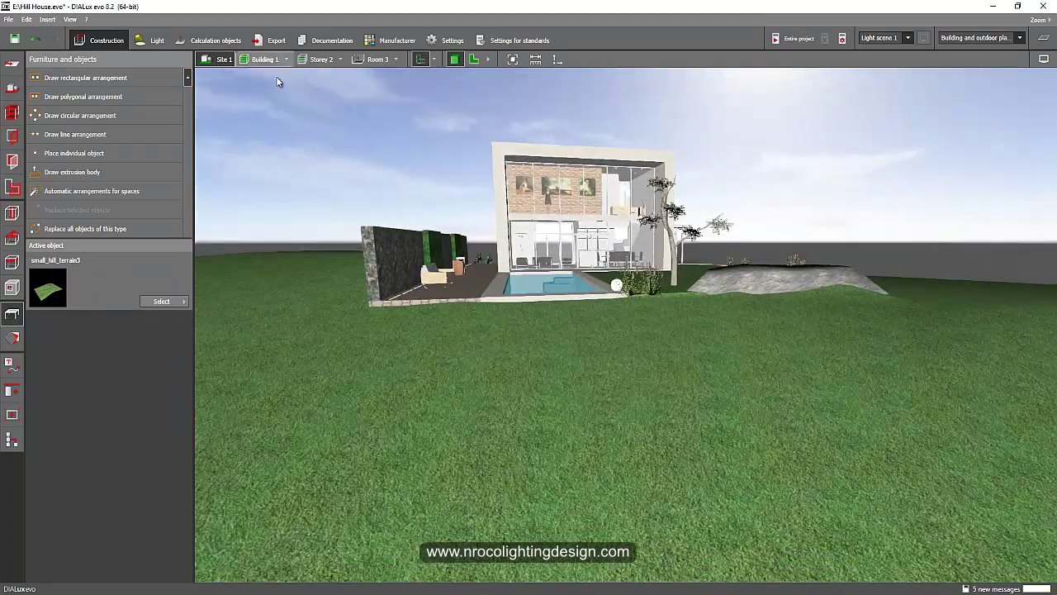
pyautogui.moveTo(271, 162); pyautogui.dragTo(257, 198, button='right')
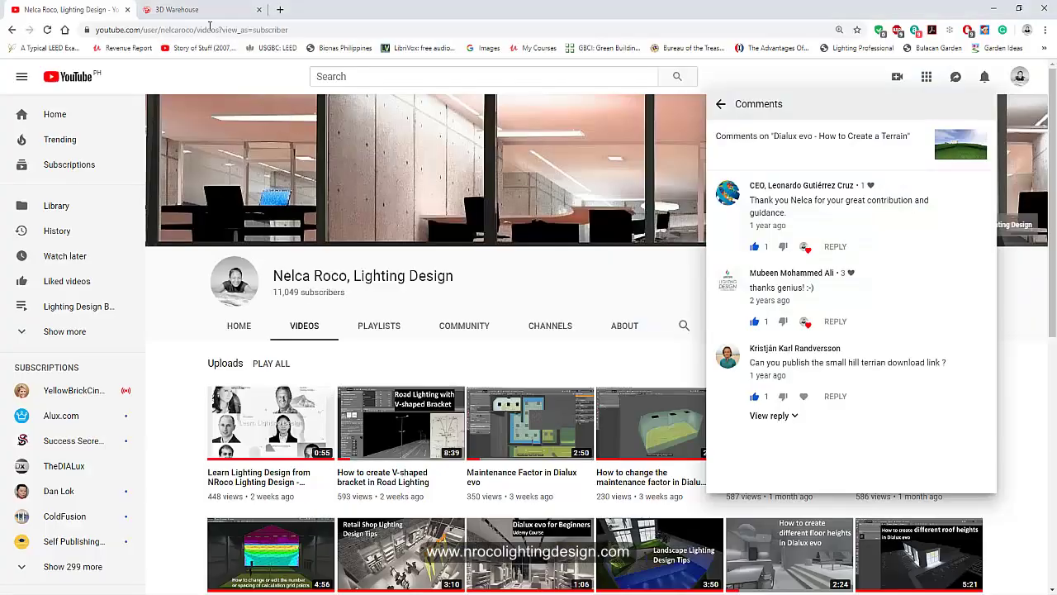
# Switch to the 3D Warehouse page in the browser and search its models for "terrain"
pyautogui.click(203, 11)
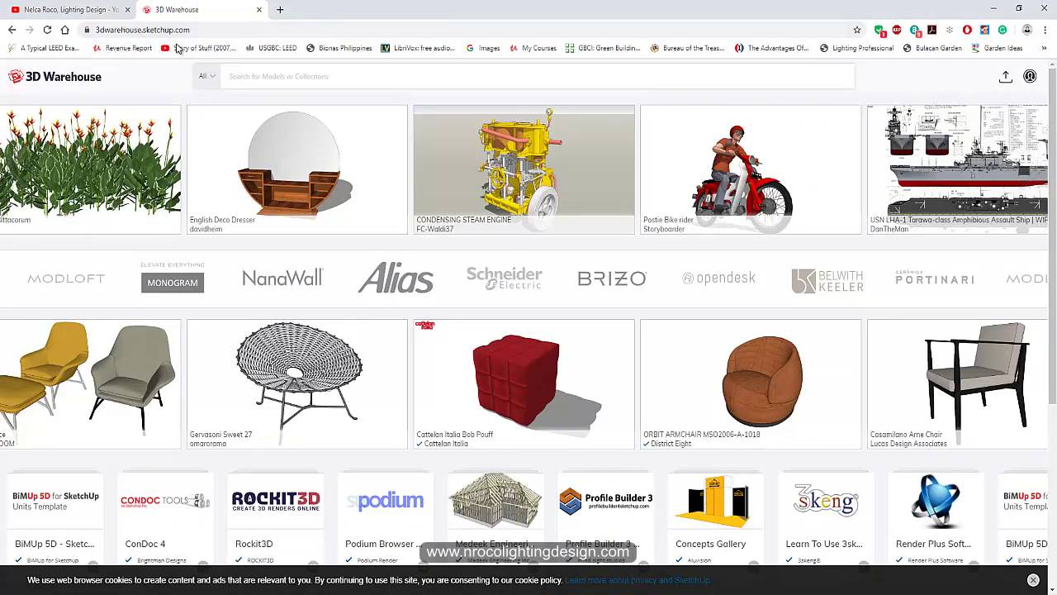
pyautogui.click(279, 76)
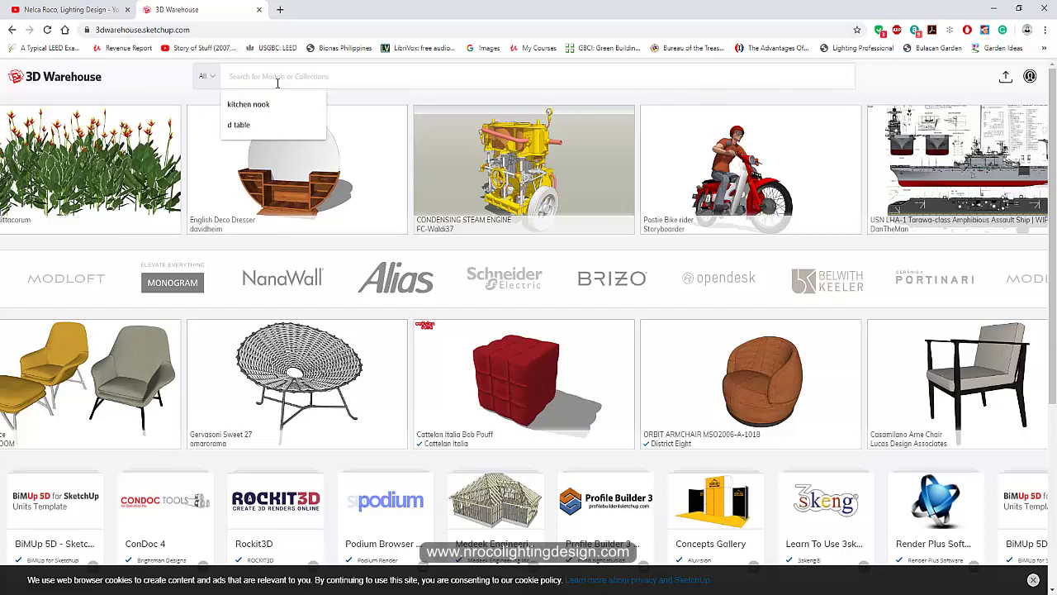
pyautogui.write('terra')
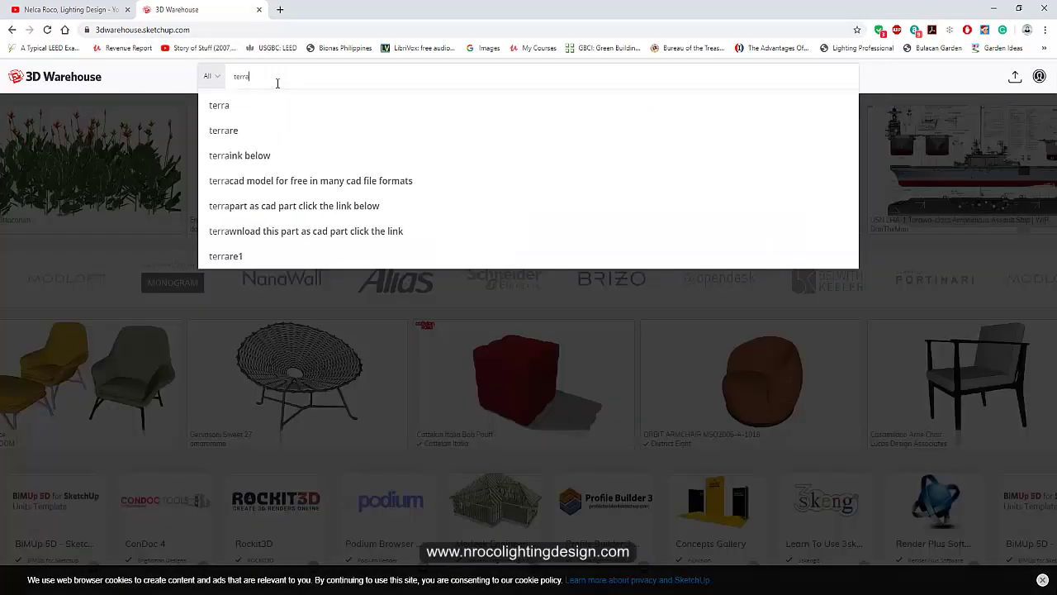
pyautogui.write('in')
pyautogui.press('Return')
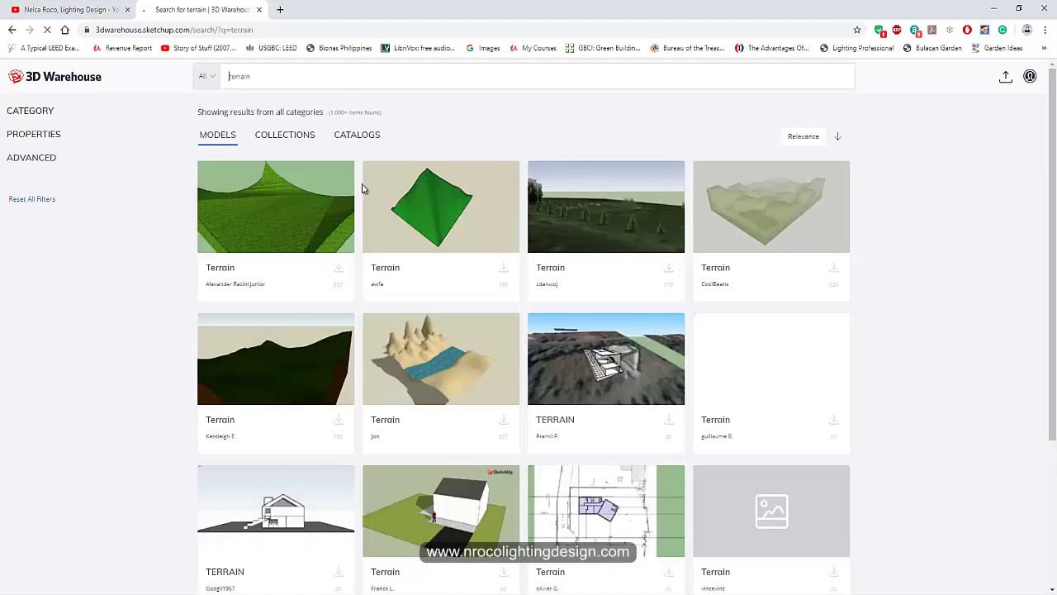
# Open the smooth green hill model named Terrain from the results and view its available download formats
pyautogui.scroll(-7, 370, 242)
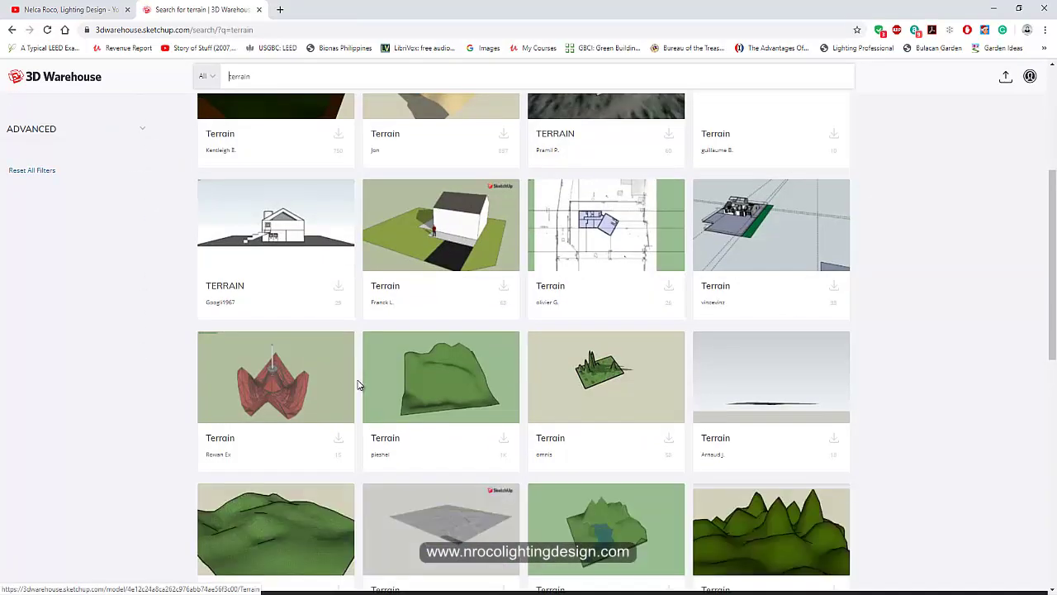
pyautogui.scroll(2, 444, 234)
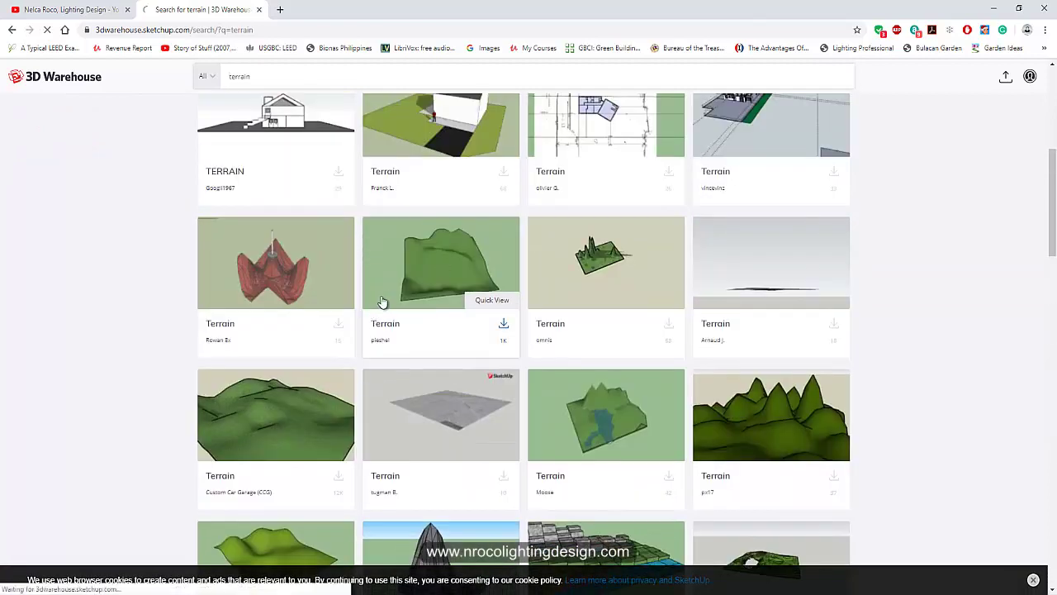
pyautogui.click(397, 307)
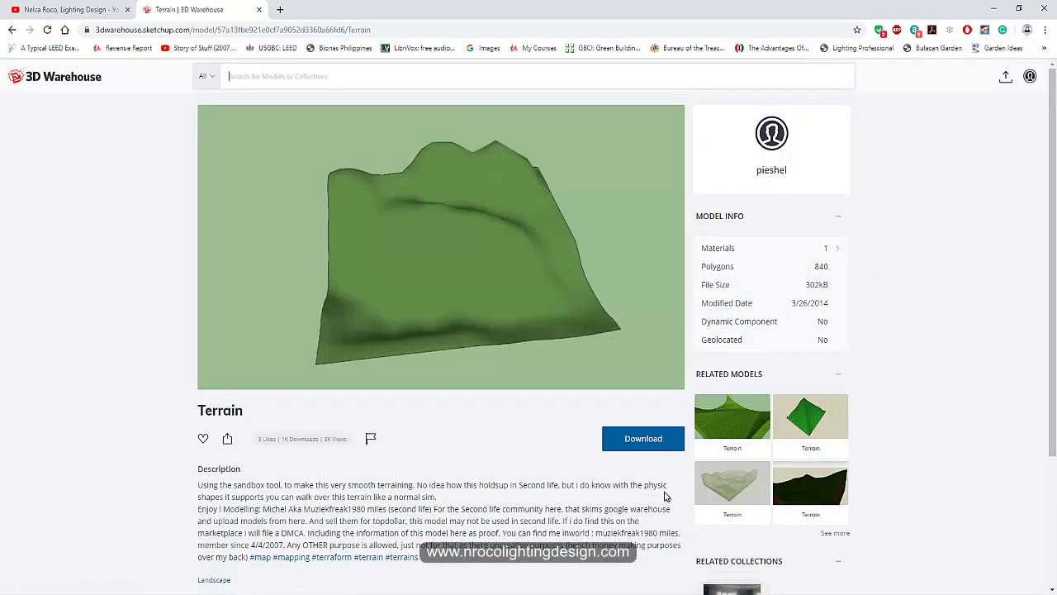
pyautogui.scroll(-2, 680, 379)
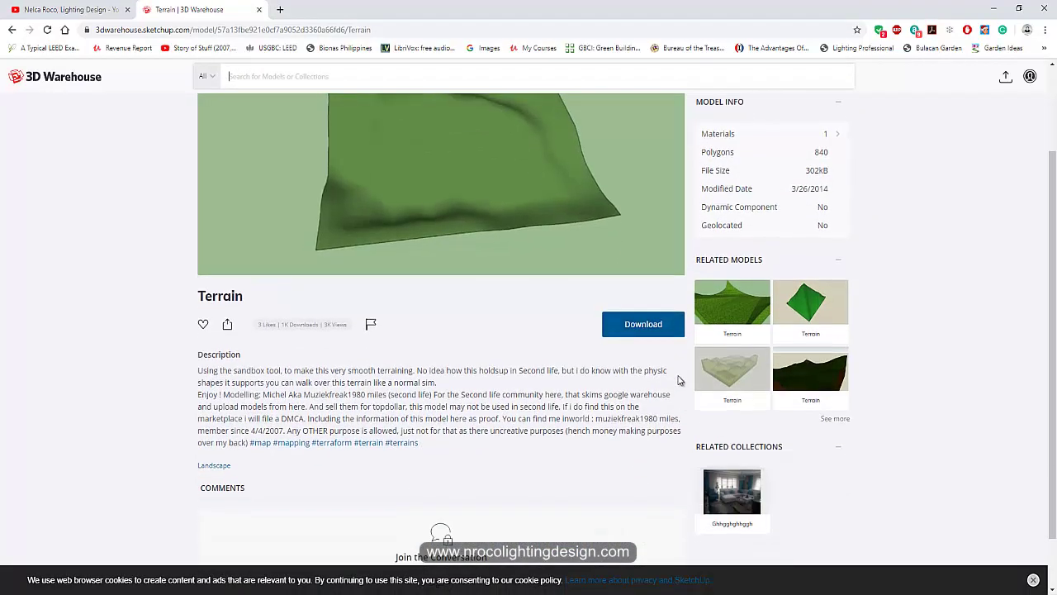
pyautogui.click(675, 325)
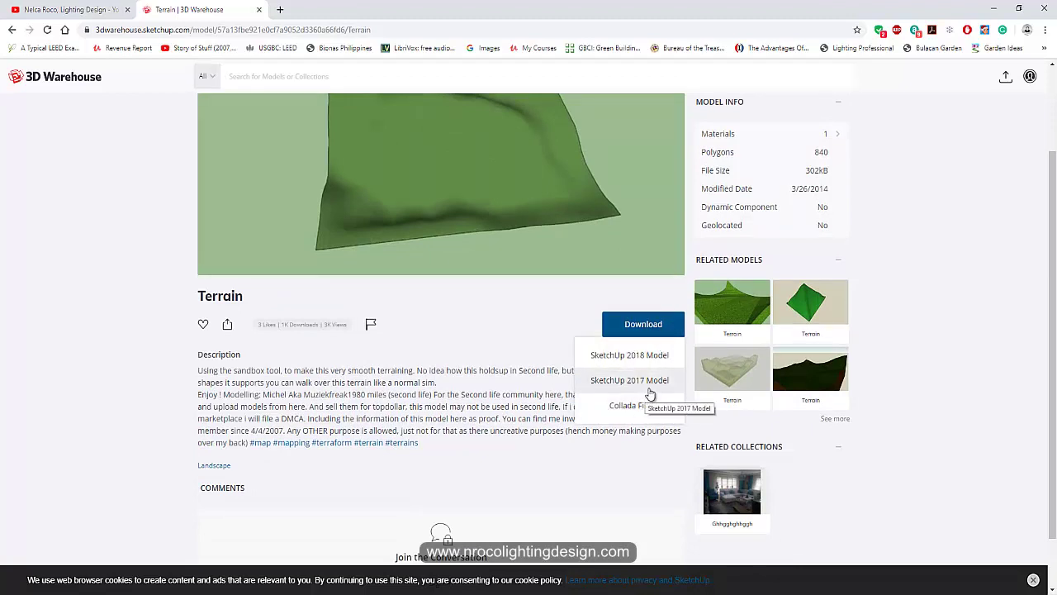
pyautogui.scroll(2, 654, 392)
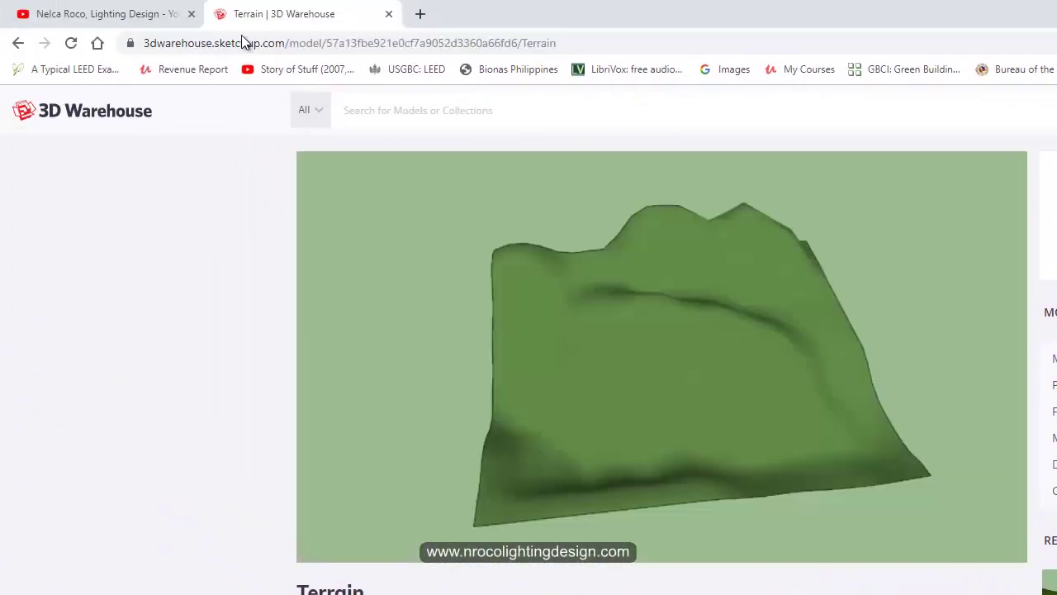
pyautogui.click(105, 20)
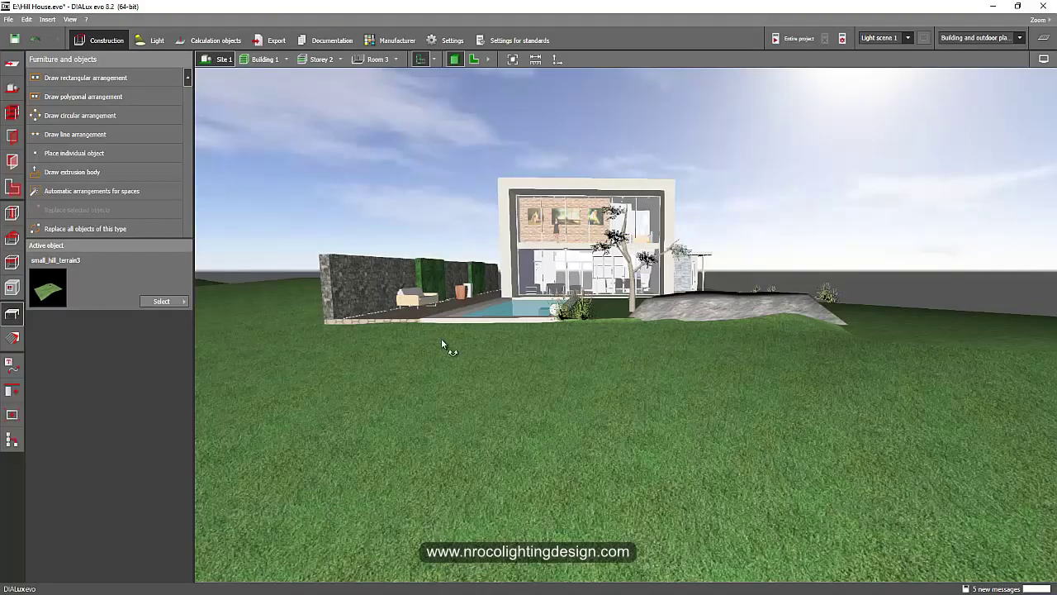
pyautogui.moveTo(441, 338); pyautogui.dragTo(321, 217)
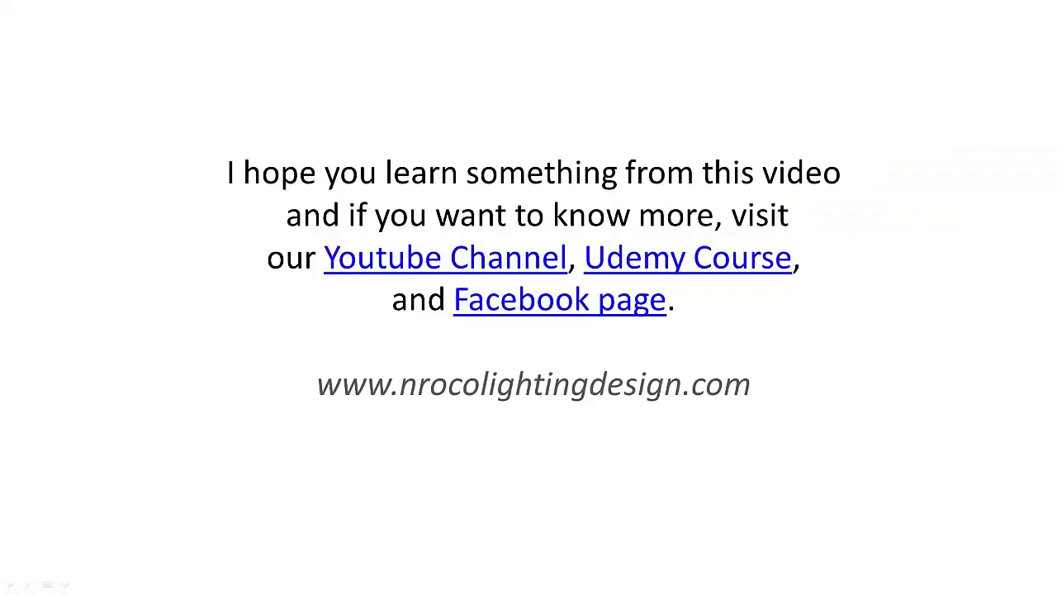